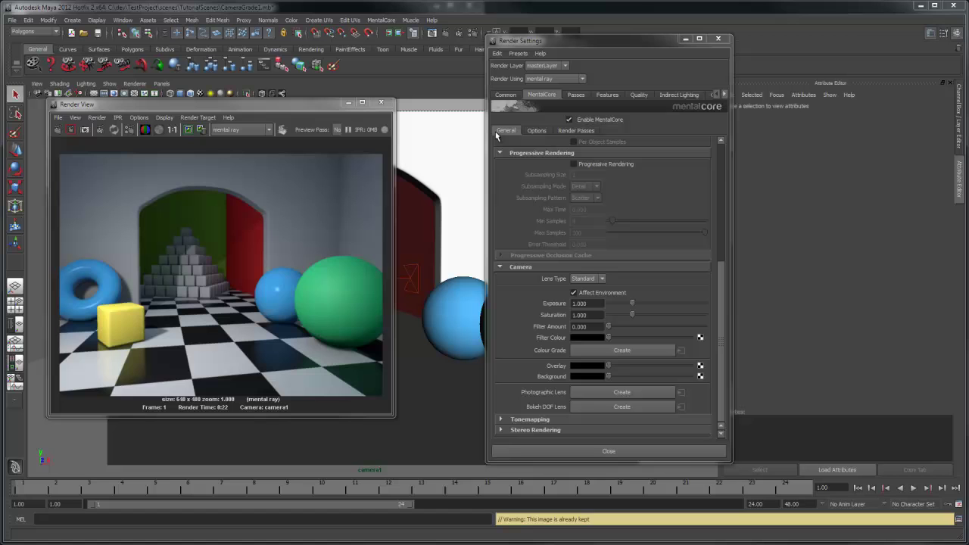
# Step: Choose Spherical from the Lens Type list in the MentalCore Camera settings
pyautogui.click(601, 279)
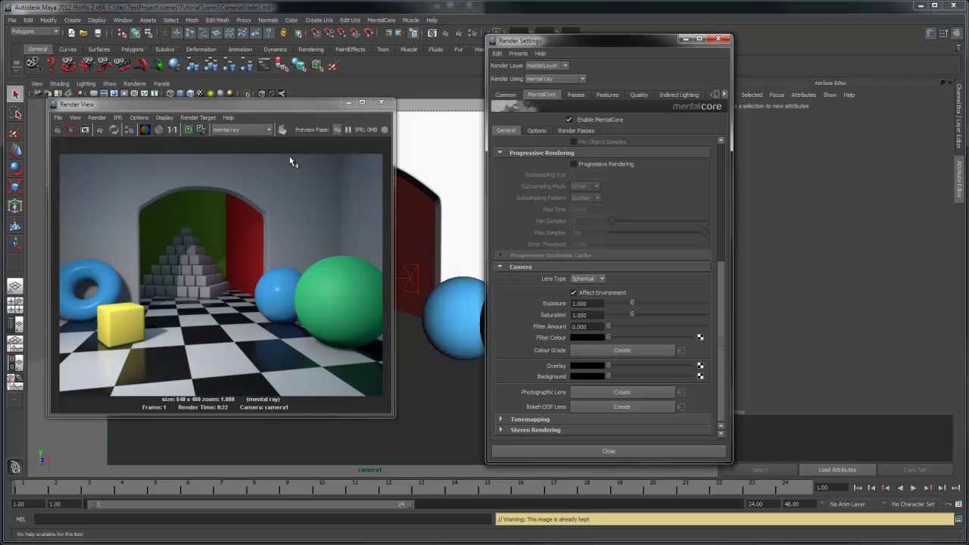
# Step: Test-render with the Spherical lens, then the Fish Eye lens, and reset Lens Type to Standard
pyautogui.click(184, 131)
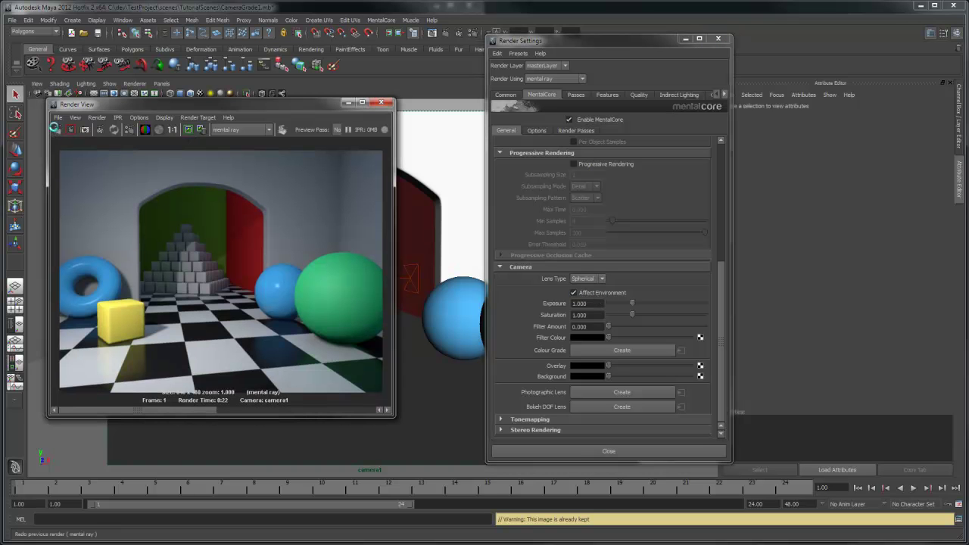
pyautogui.click(55, 129)
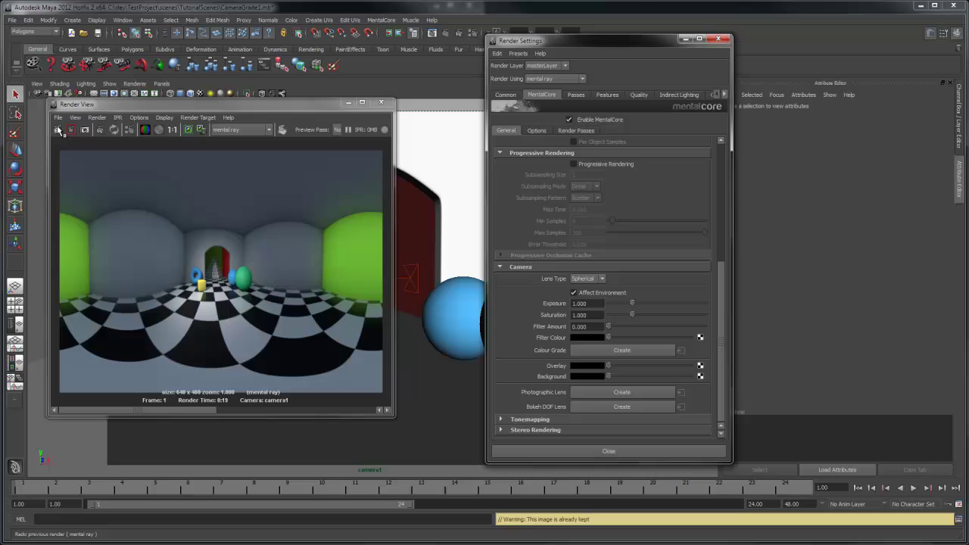
pyautogui.click(584, 280)
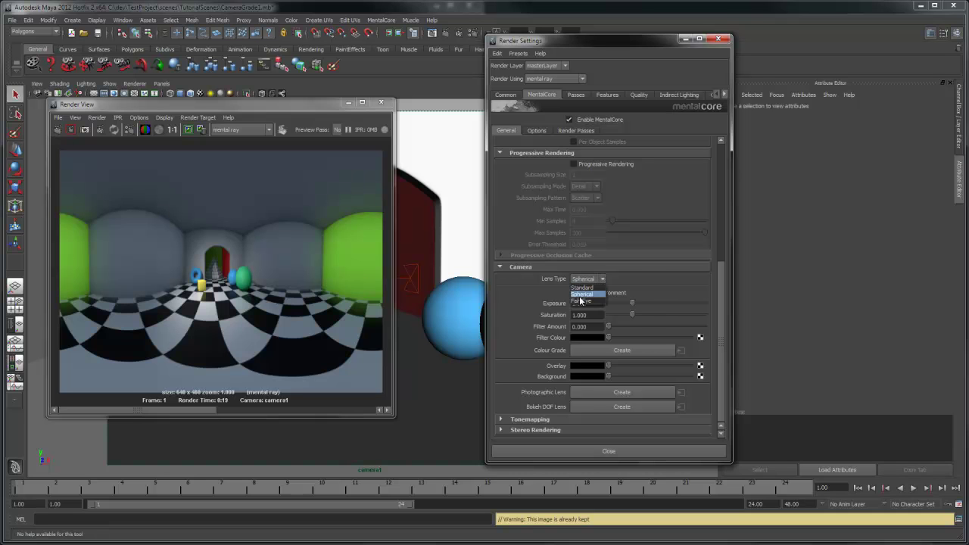
pyautogui.click(580, 300)
pyautogui.click(57, 130)
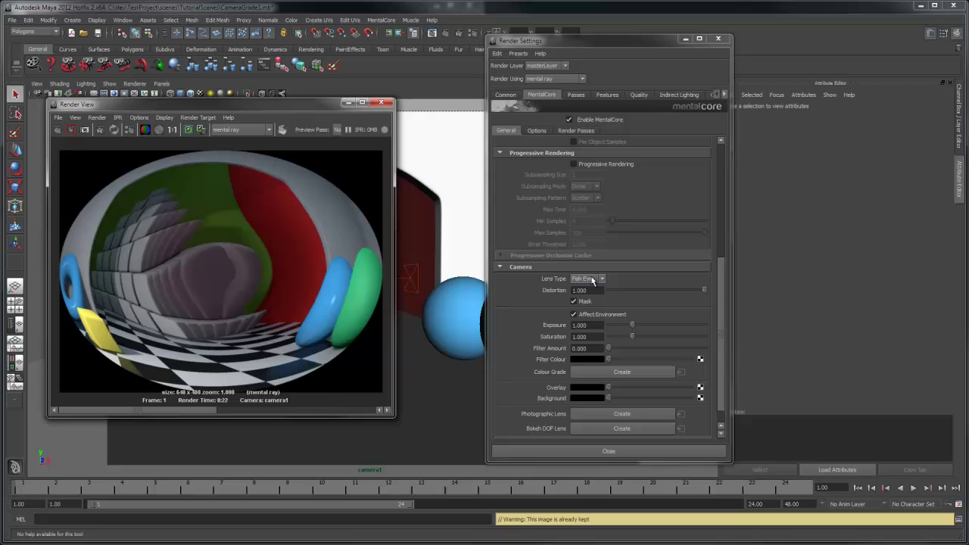
pyautogui.click(586, 278)
pyautogui.click(583, 287)
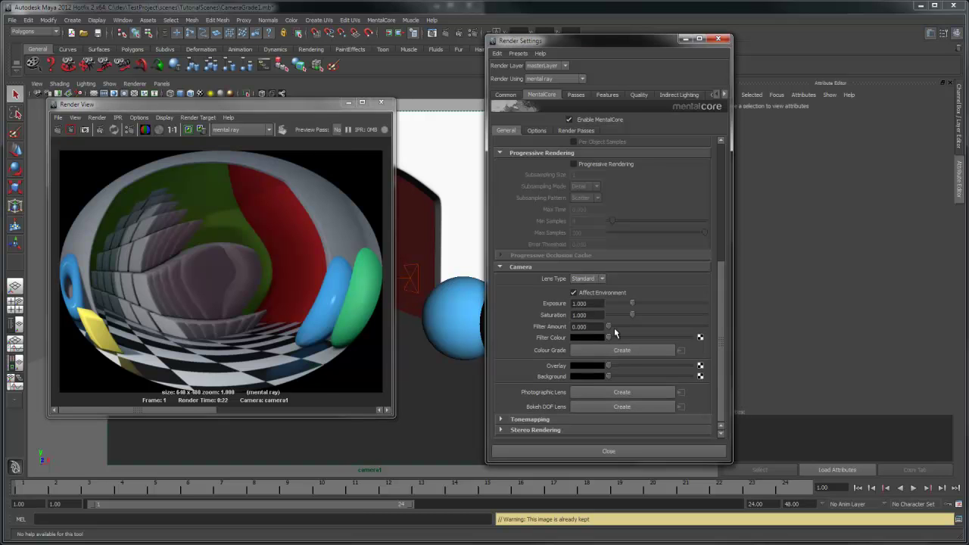
# Step: Set exposure 1.5, saturation 0.4 and a pink filter at about 0.3, then test-render
pyautogui.click(595, 304)
pyautogui.write('1')
pyautogui.click(591, 314)
pyautogui.write('0.4')
pyautogui.press('Return')
pyautogui.click(596, 327)
pyautogui.click(588, 337)
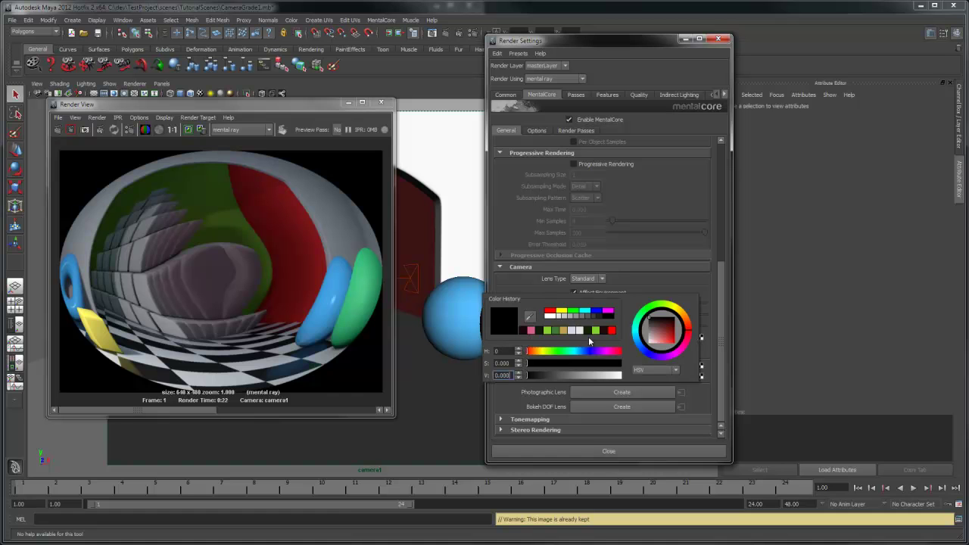
pyautogui.click(530, 330)
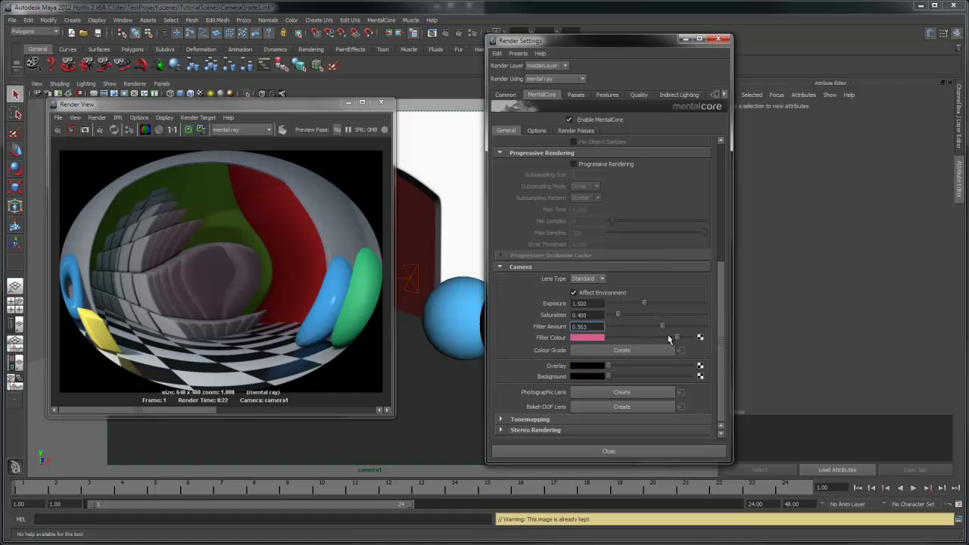
pyautogui.moveTo(669, 339); pyautogui.dragTo(643, 331)
pyautogui.click(58, 130)
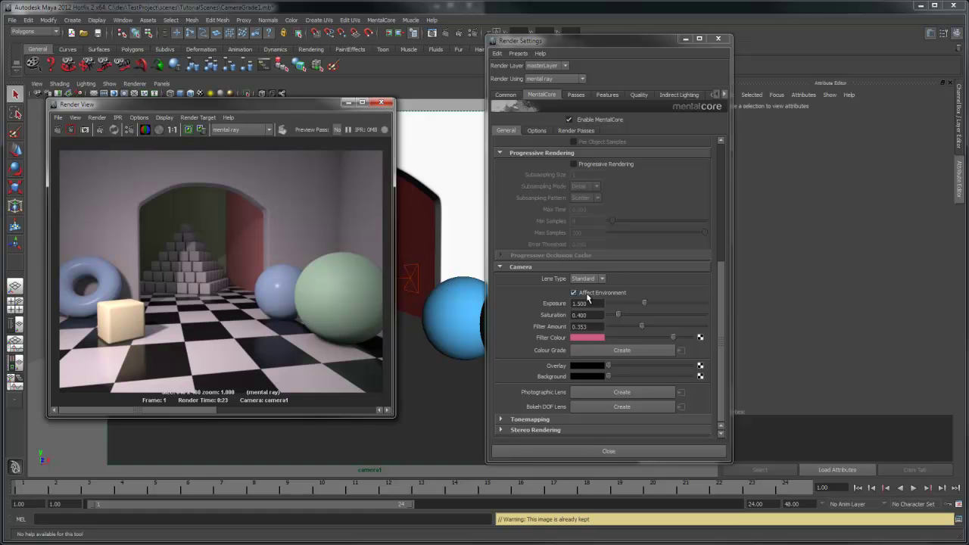
# Step: Reset exposure and saturation to 1 and filter amount to 0
pyautogui.click(590, 303)
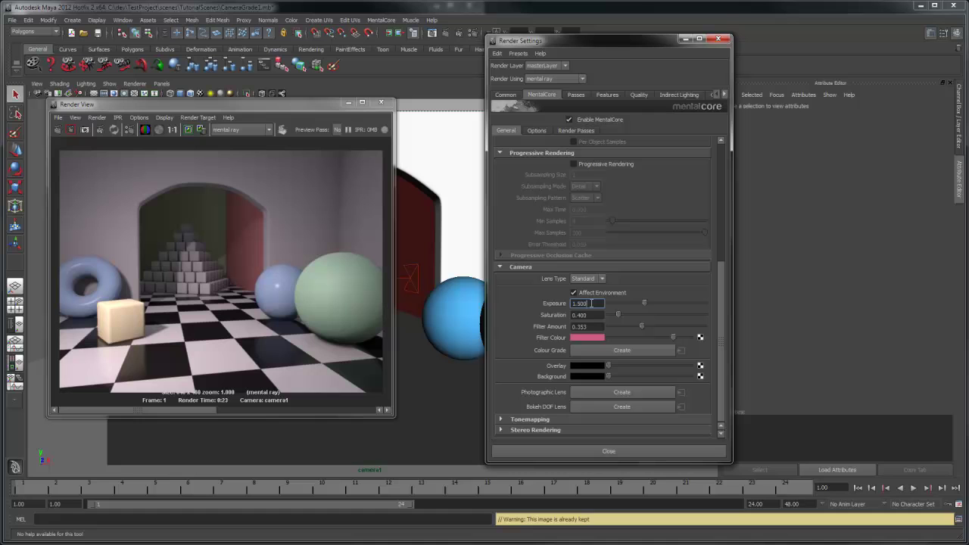
pyautogui.write('1')
pyautogui.press('Return')
pyautogui.click(597, 314)
pyautogui.write('1')
pyautogui.press('Return')
pyautogui.click(587, 325)
pyautogui.write('0')
pyautogui.press('Return')
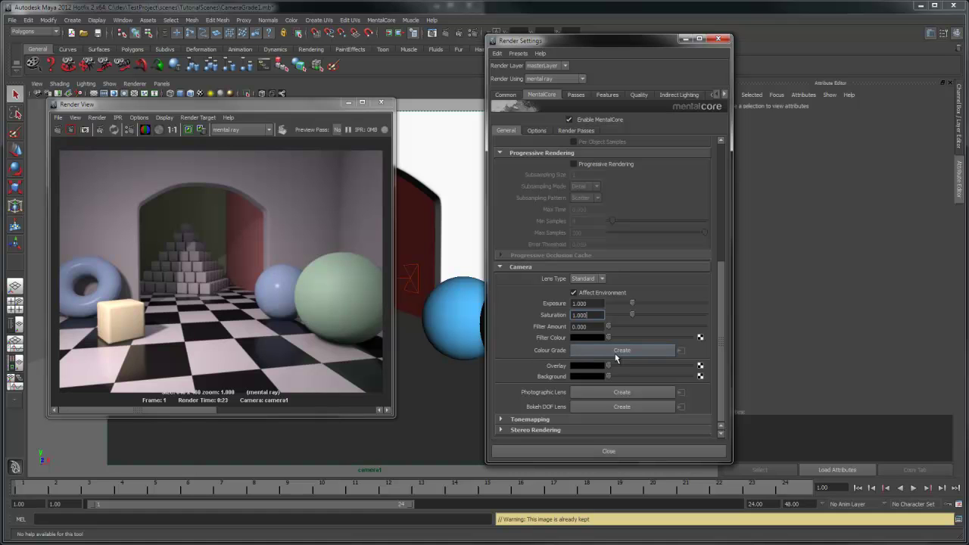
# Step: Add a camera colour grade with a dark magenta lift, render it, then delete the grade
pyautogui.click(622, 350)
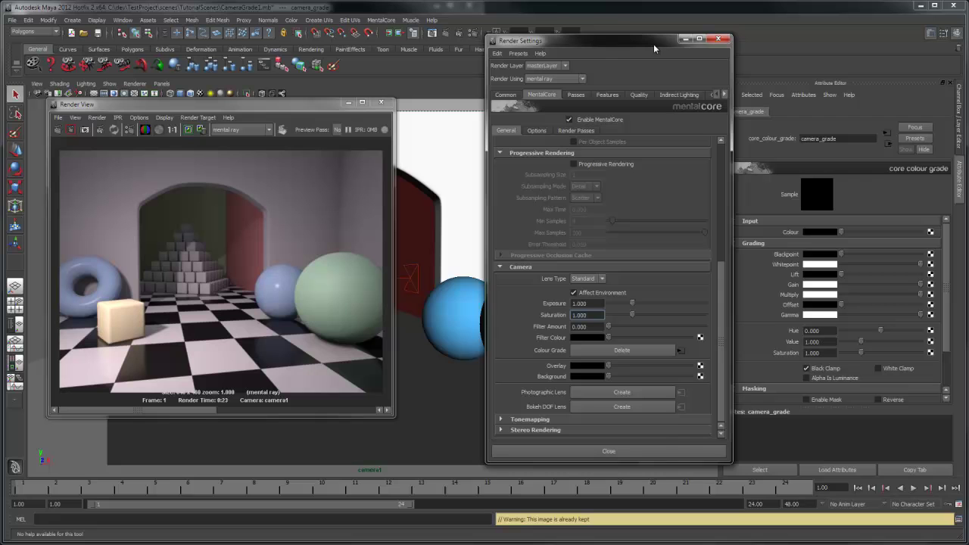
pyautogui.moveTo(651, 43); pyautogui.dragTo(592, 45)
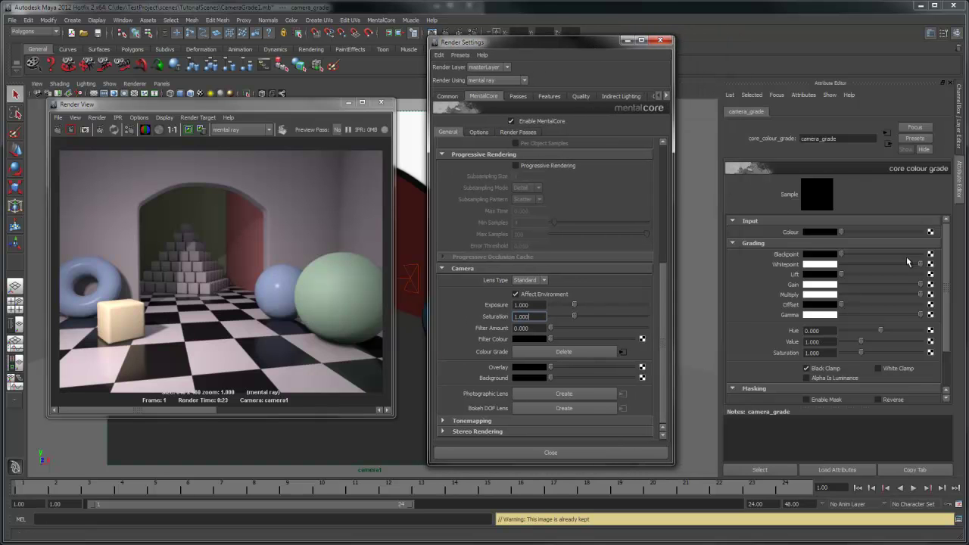
pyautogui.moveTo(949, 245)
pyautogui.mouseDown()
pyautogui.moveTo(952, 288)
pyautogui.moveTo(887, 250)
pyautogui.mouseUp()
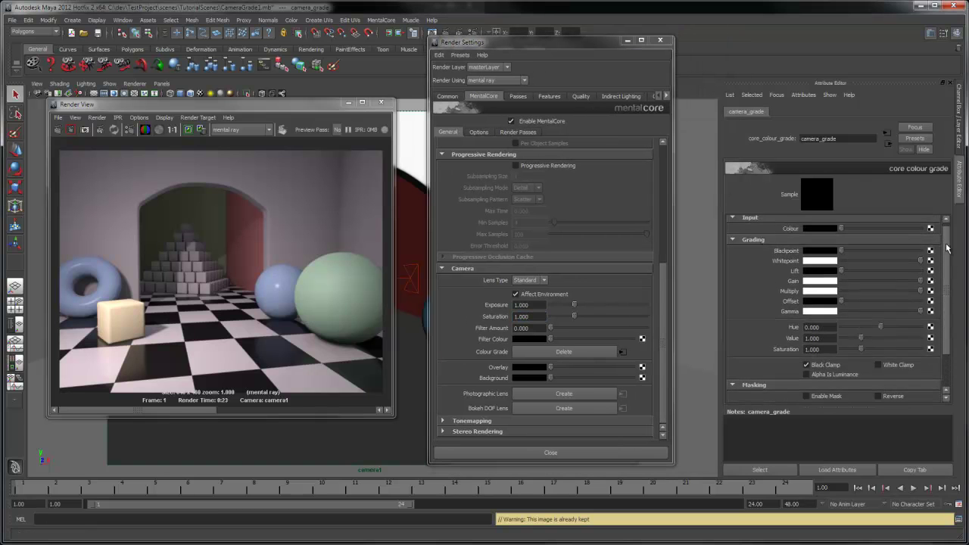
pyautogui.click(822, 277)
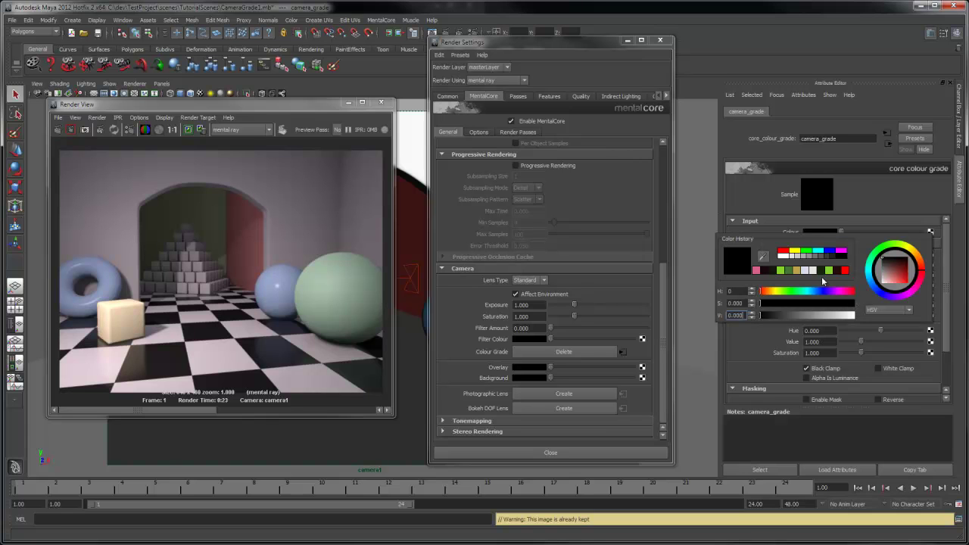
pyautogui.click(902, 262)
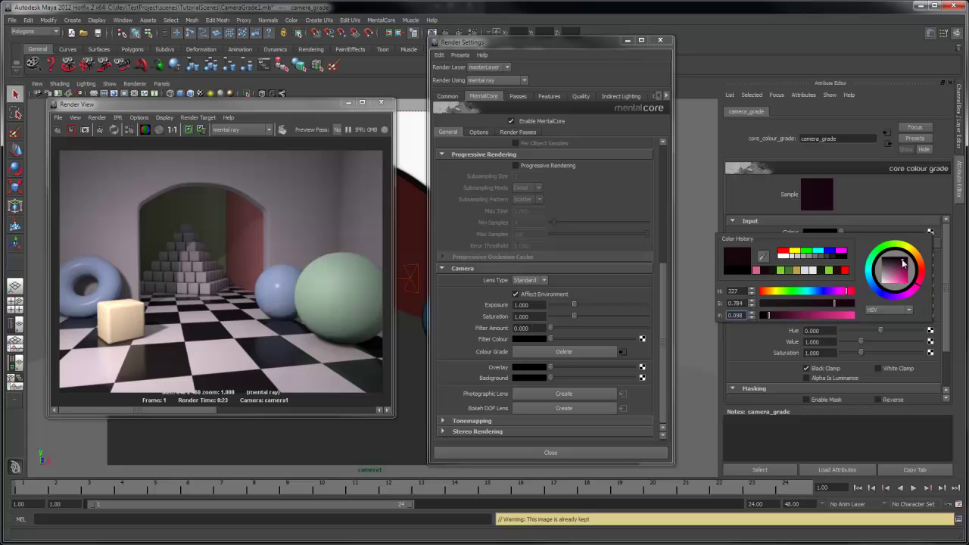
pyautogui.moveTo(902, 262); pyautogui.dragTo(904, 261)
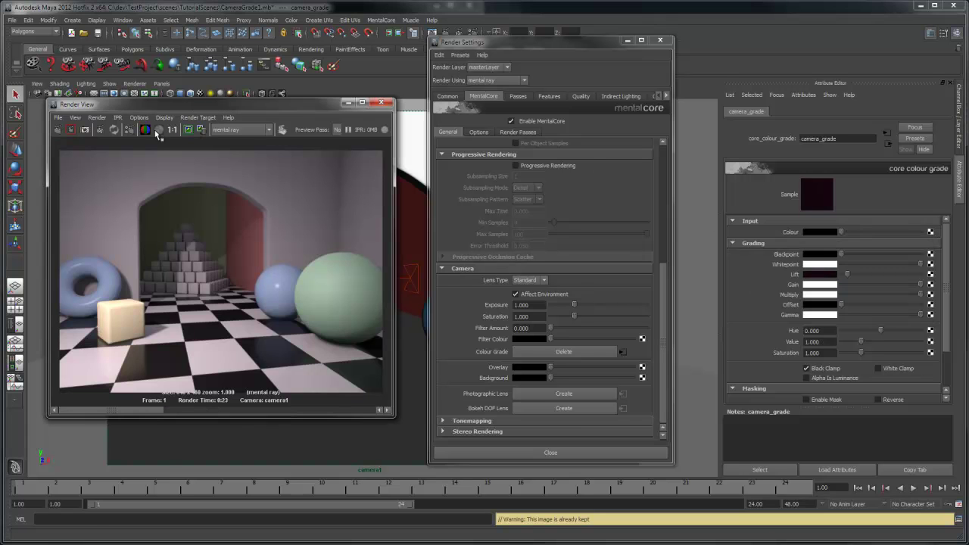
pyautogui.click(59, 130)
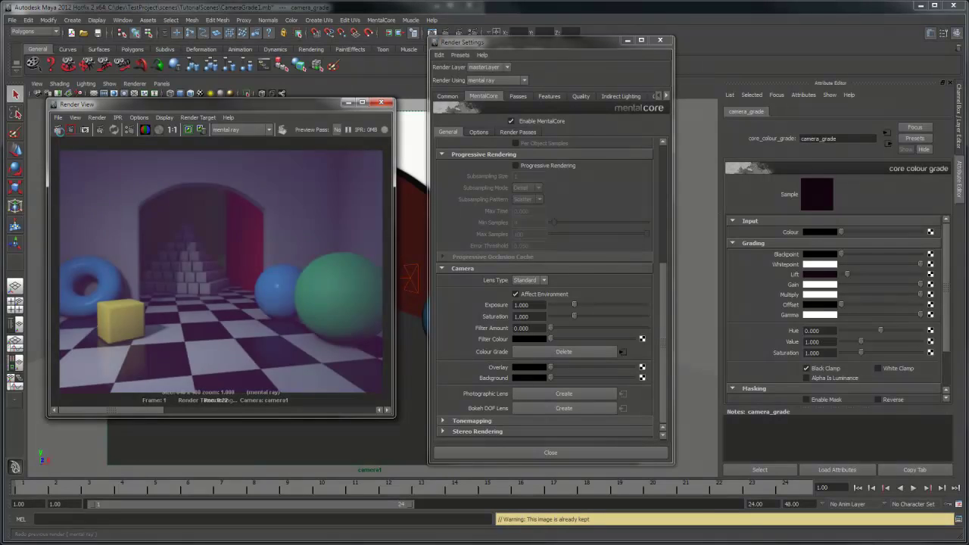
pyautogui.click(564, 351)
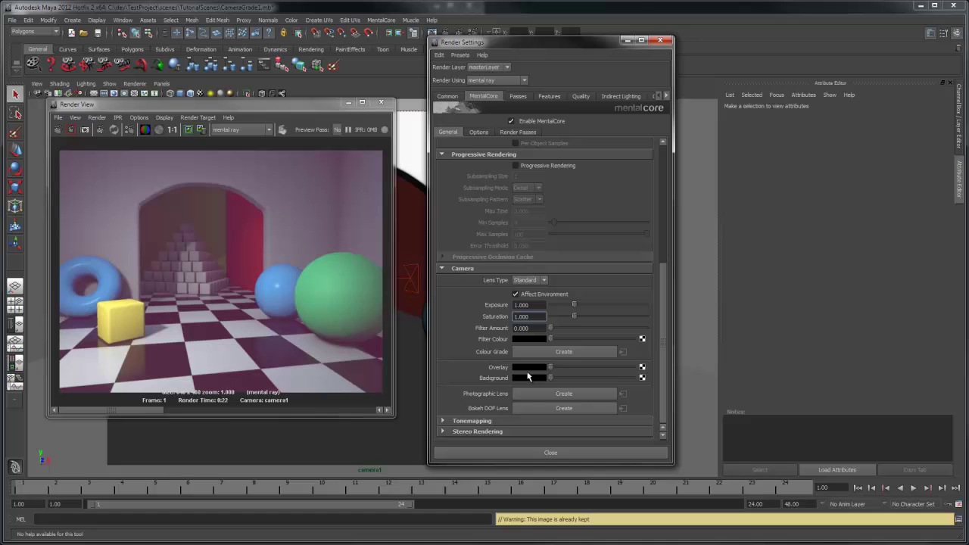
# Step: Enable the Exponential Tonemapper under Tonemapping and re-render
pyautogui.click(479, 420)
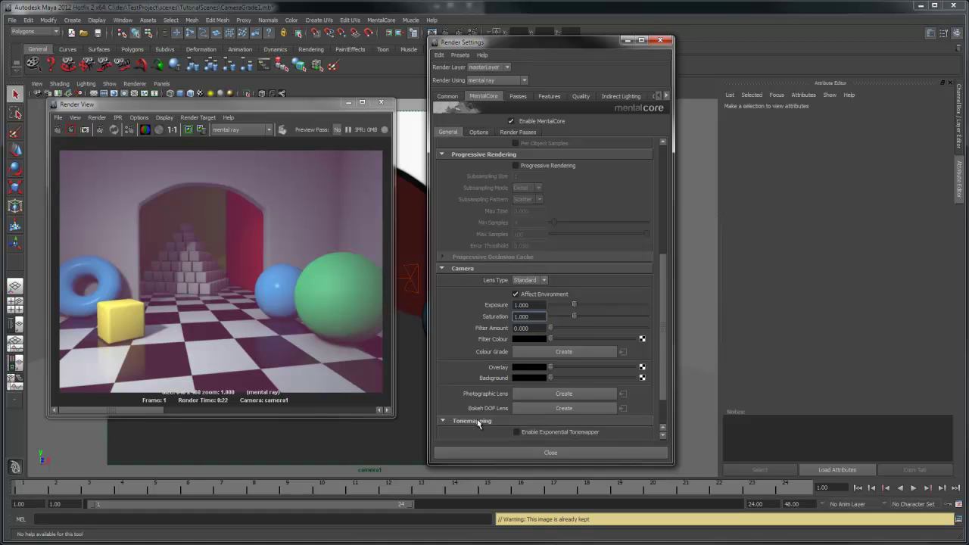
pyautogui.scroll(-2, 464, 394)
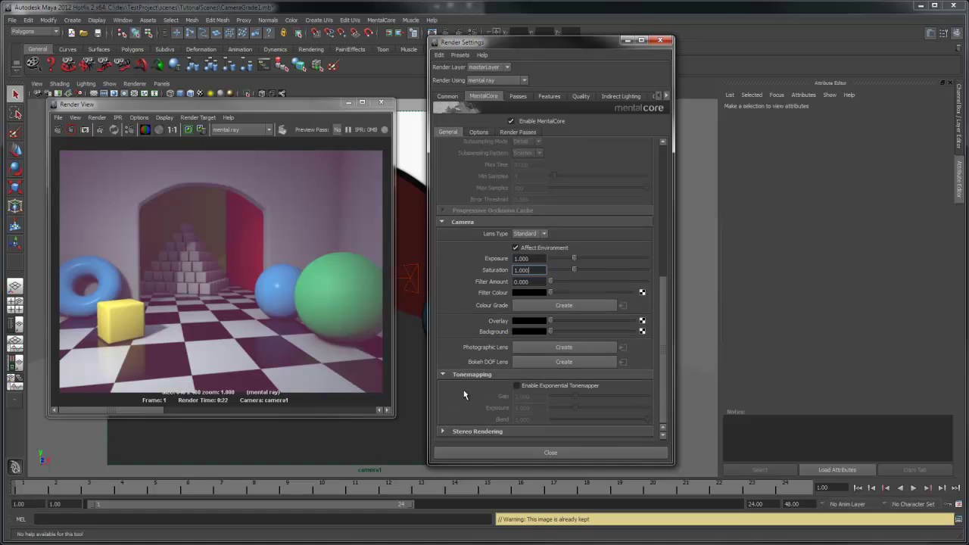
pyautogui.click(534, 386)
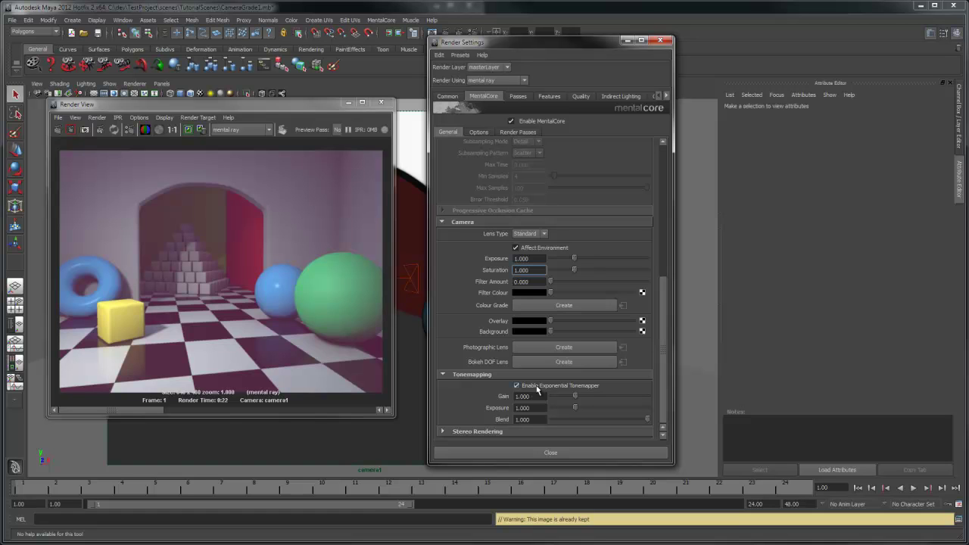
pyautogui.click(55, 130)
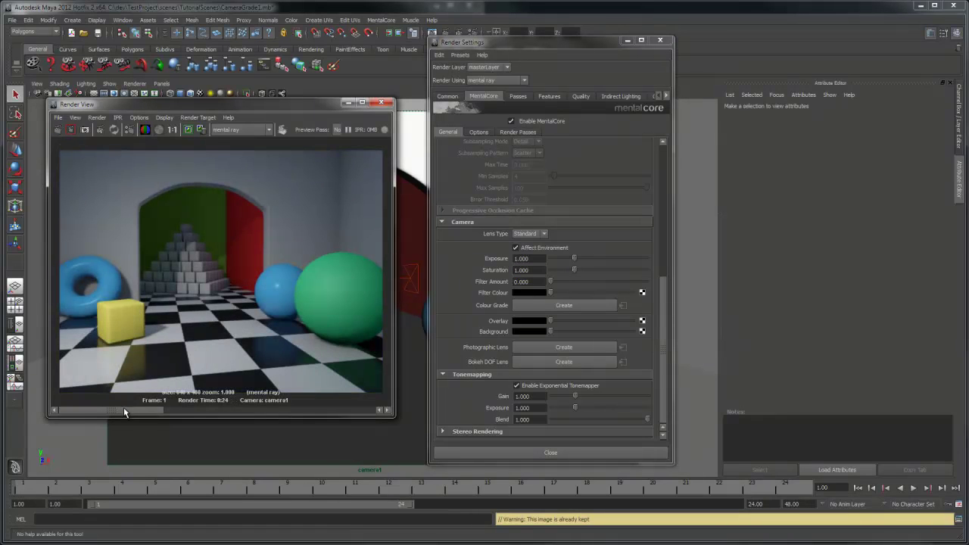
# Step: Flip between the kept renders and the tonemapped render to compare them
pyautogui.click(181, 410)
pyautogui.click(202, 130)
pyautogui.click(274, 411)
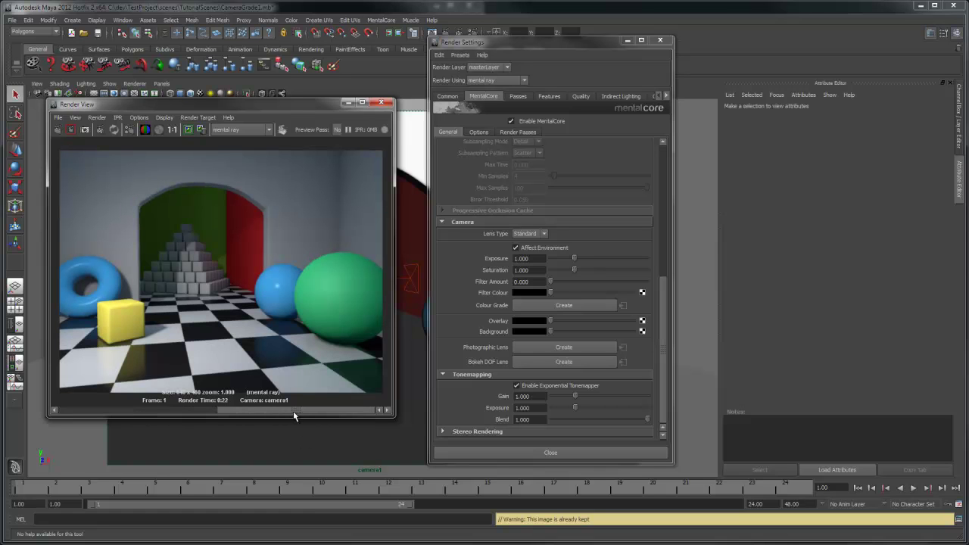
pyautogui.click(215, 411)
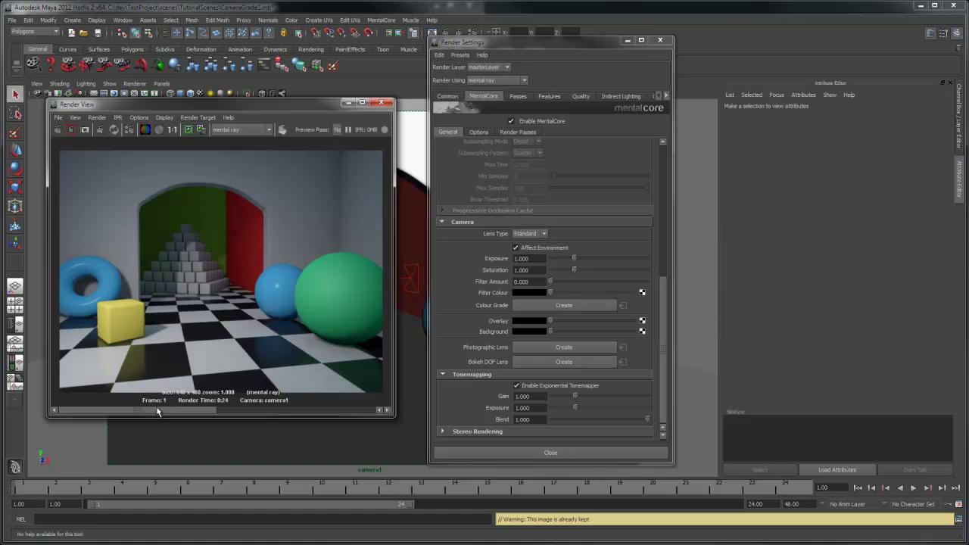
# Step: Disable the exponential tonemapper, enable Stereo Rendering and render a left/right stereo pair
pyautogui.click(516, 385)
pyautogui.click(477, 432)
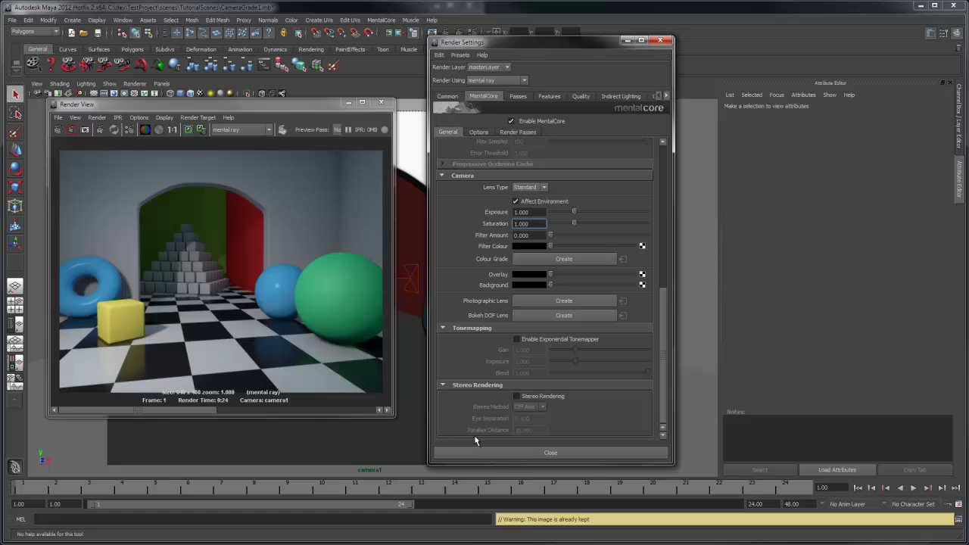
pyautogui.click(560, 402)
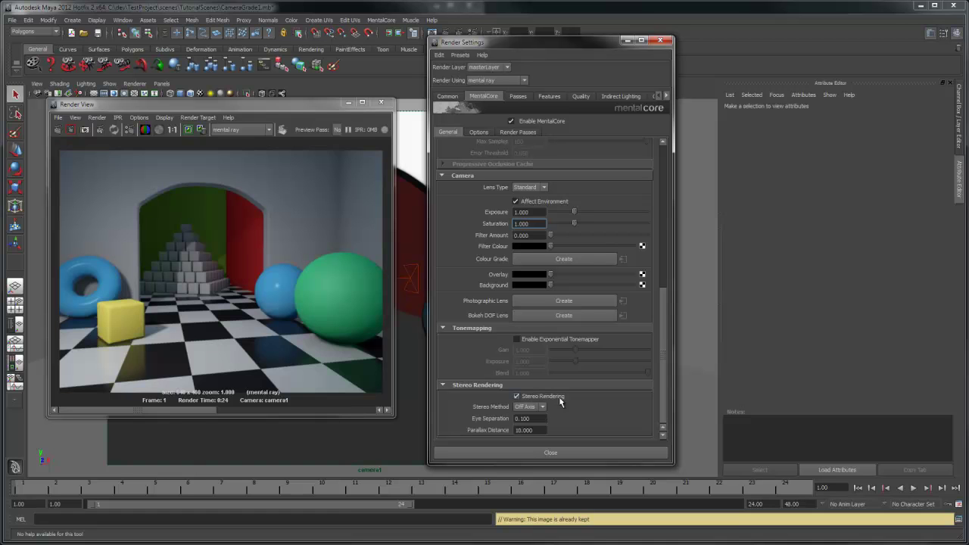
pyautogui.click(58, 129)
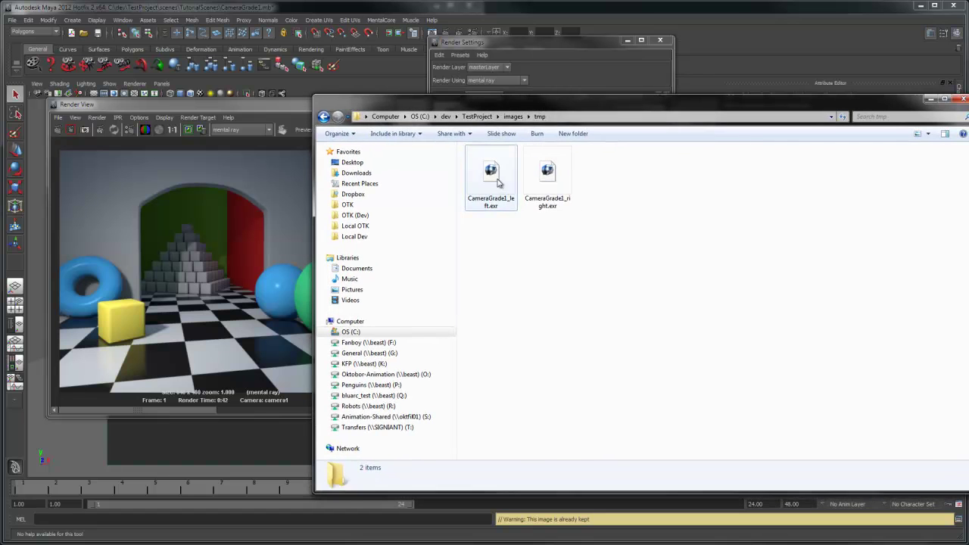
# Step: Inspect CameraGrade1_left.exr and CameraGrade1_right.exr in images\tmp, then return to Maya
pyautogui.click(513, 182)
pyautogui.click(531, 182)
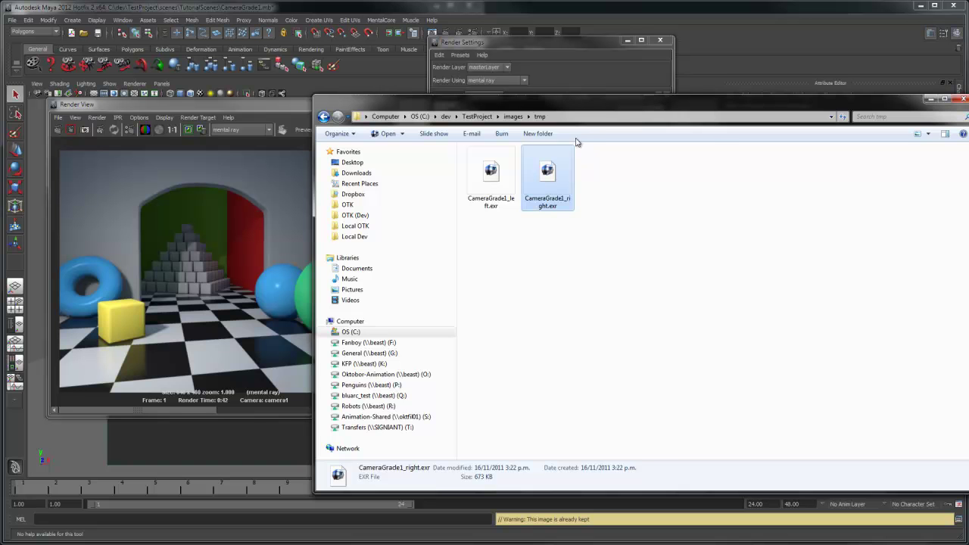
pyautogui.click(546, 91)
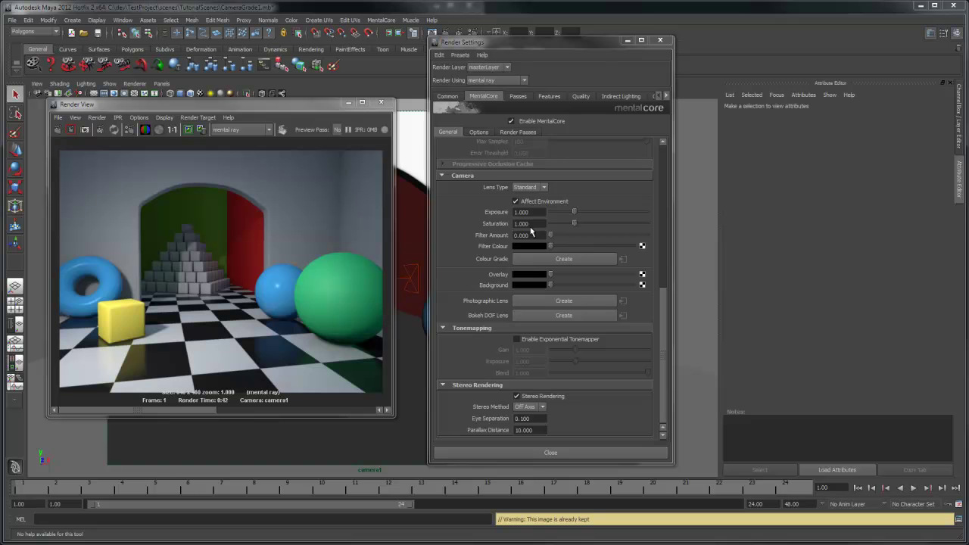
# Step: Close Render Settings and Render View, then open CameraGrade2.mb from recent files without saving
pyautogui.click(660, 40)
pyautogui.click(380, 102)
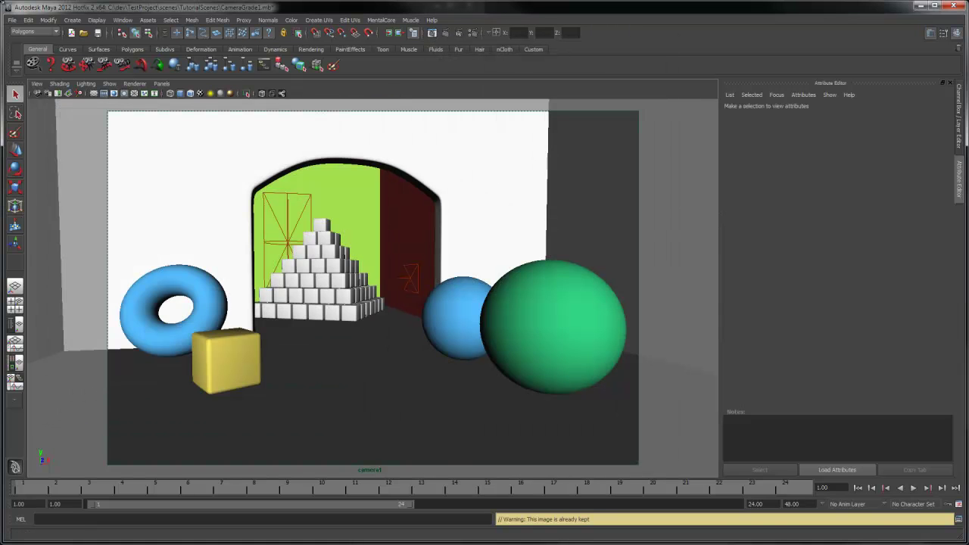
pyautogui.click(12, 19)
pyautogui.moveTo(38, 214)
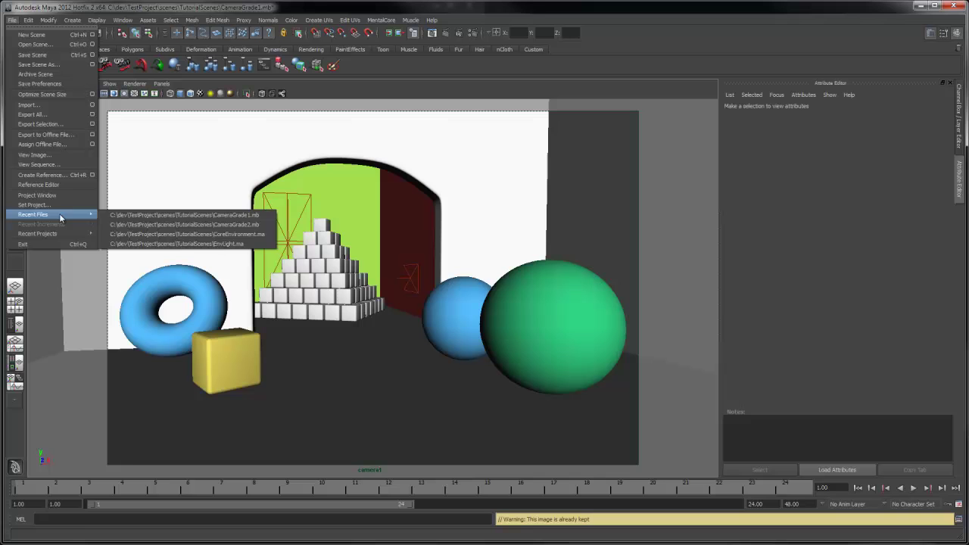
pyautogui.click(200, 224)
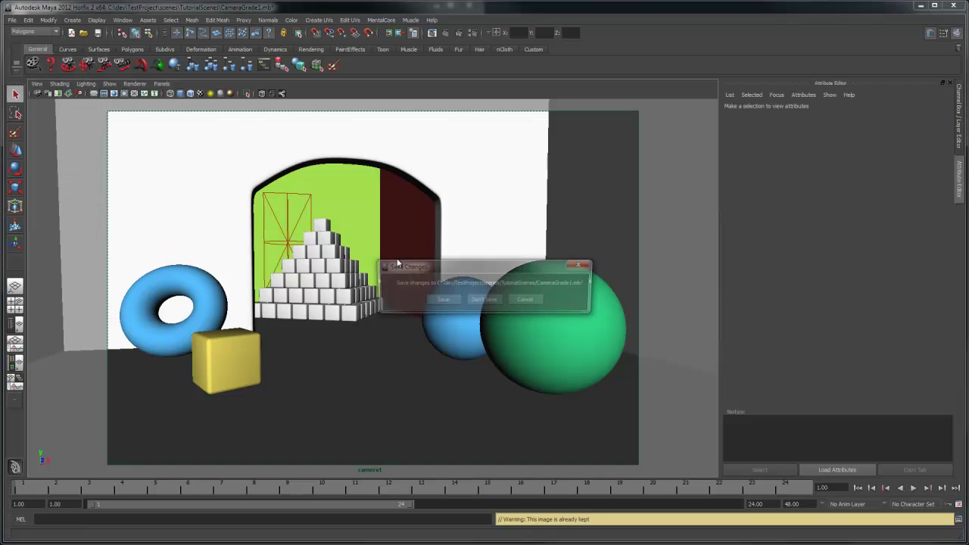
pyautogui.click(483, 300)
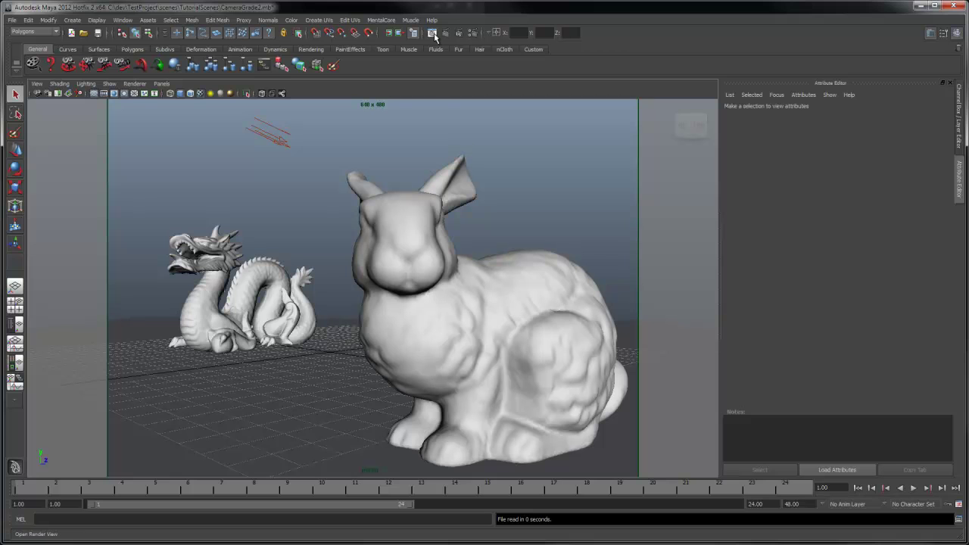
# Step: Render the bunny and dragon scene, then reopen Render Settings at the MentalCore Camera section
pyautogui.click(432, 32)
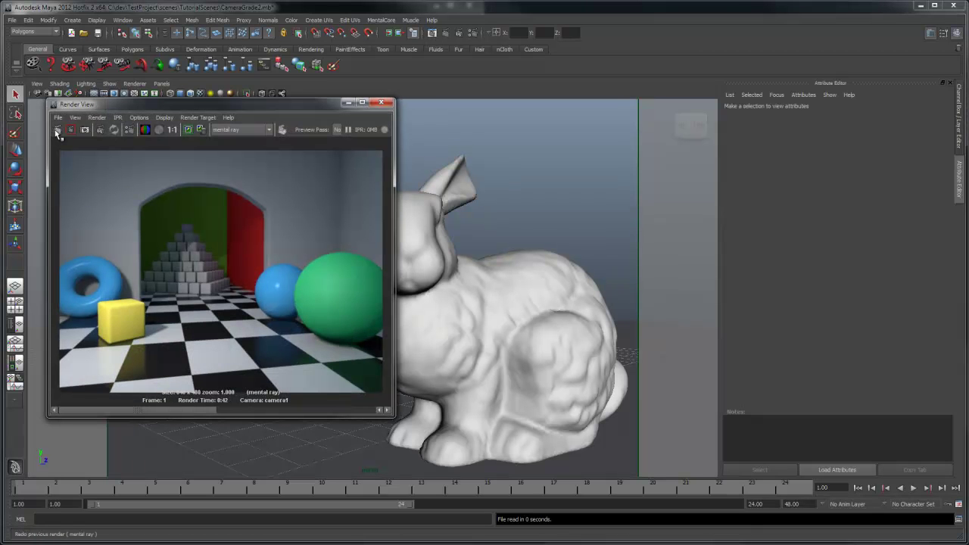
pyautogui.click(57, 130)
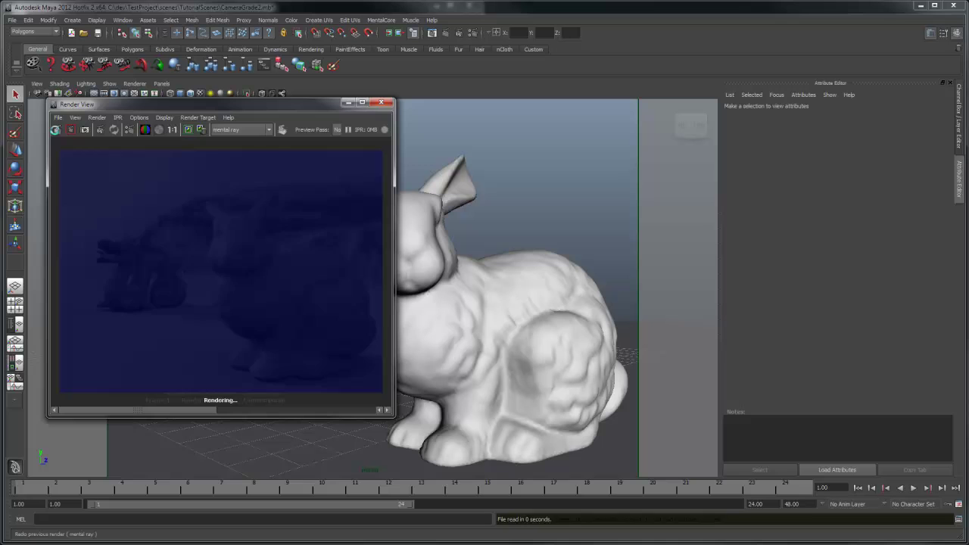
pyautogui.click(475, 33)
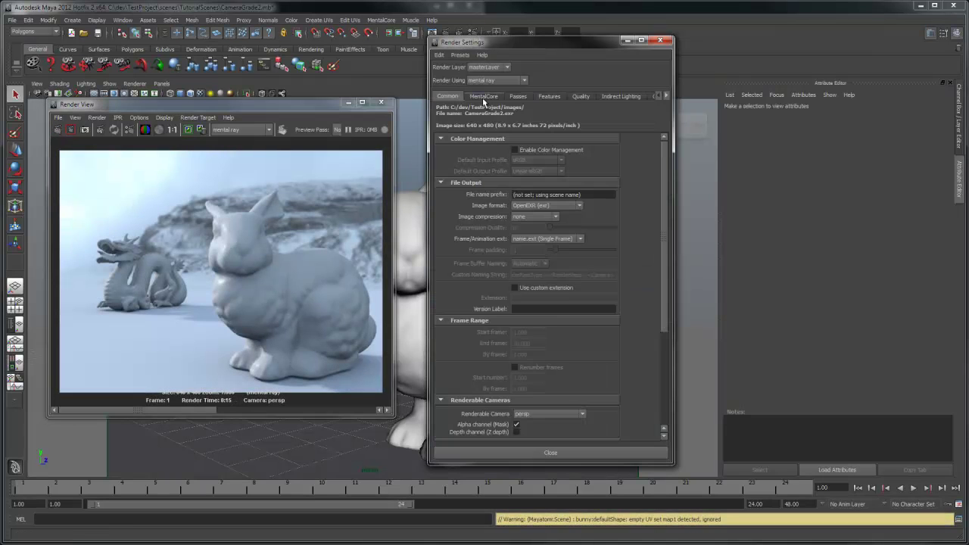
pyautogui.click(484, 97)
pyautogui.scroll(-5, 477, 210)
pyautogui.scroll(-2, 479, 236)
pyautogui.scroll(-1, 497, 271)
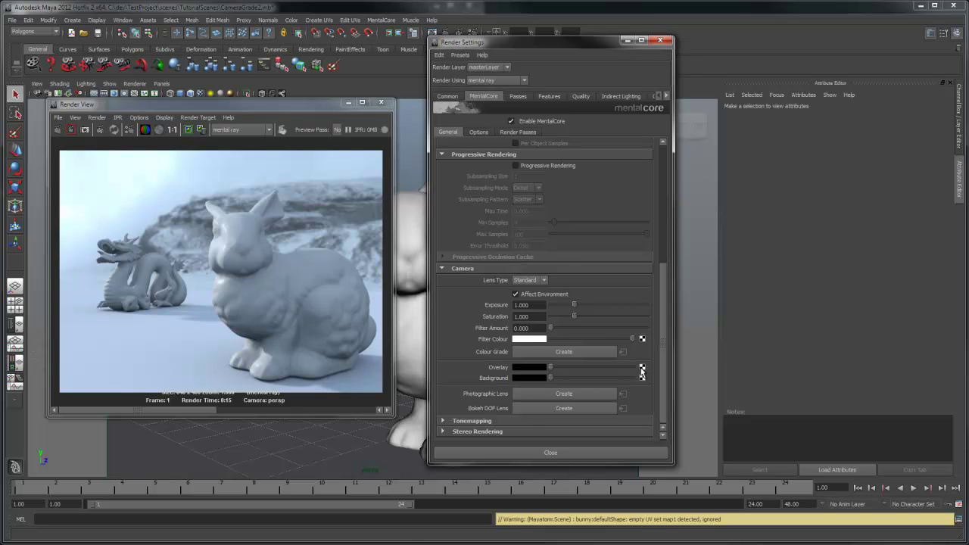
# Step: Attach sourceimages/overlay.png as the camera Overlay file texture, keep the old image and re-render
pyautogui.click(642, 377)
pyautogui.click(456, 280)
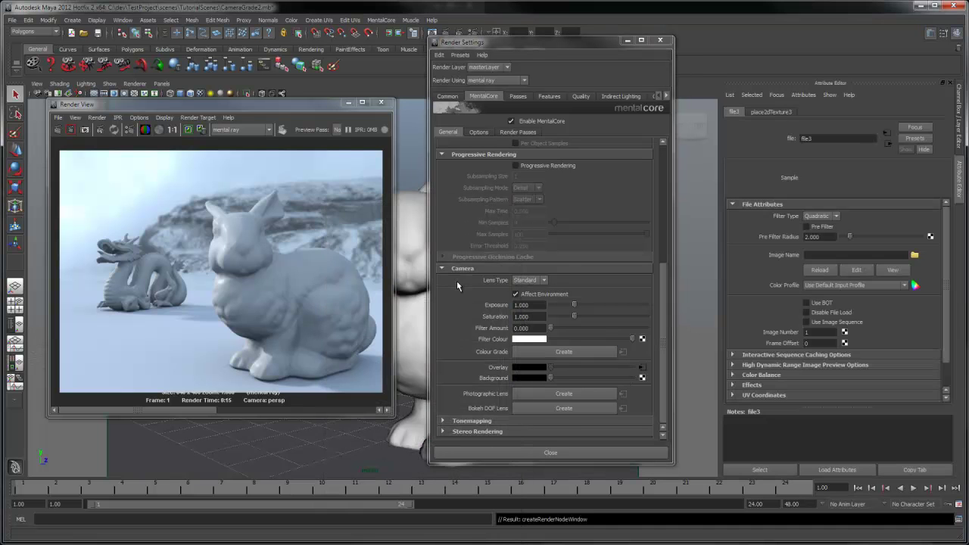
pyautogui.click(915, 255)
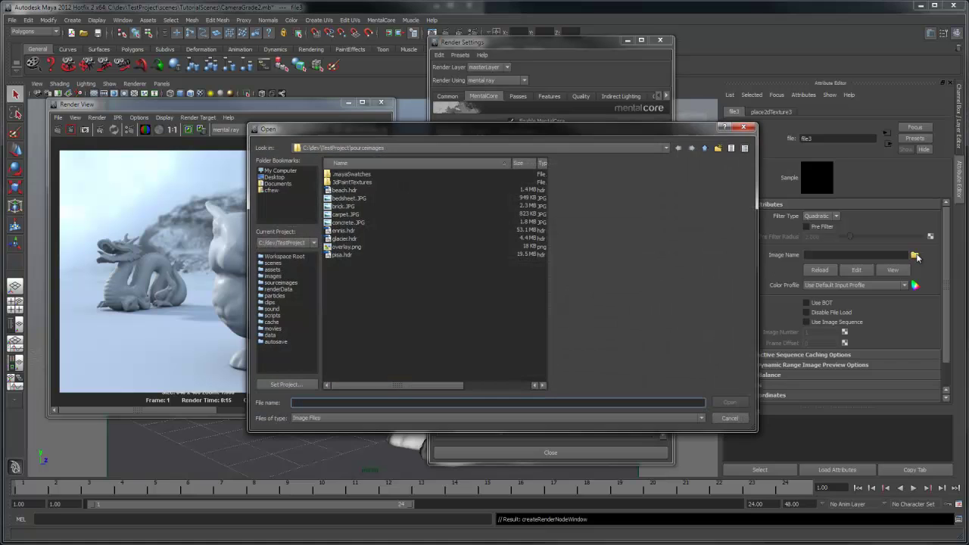
pyautogui.doubleClick(349, 247)
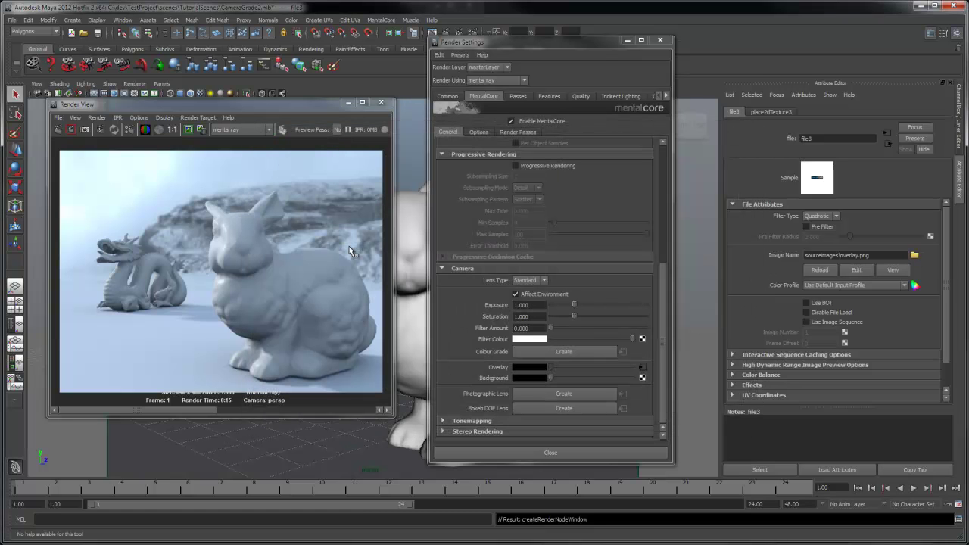
pyautogui.click(191, 132)
pyautogui.click(58, 130)
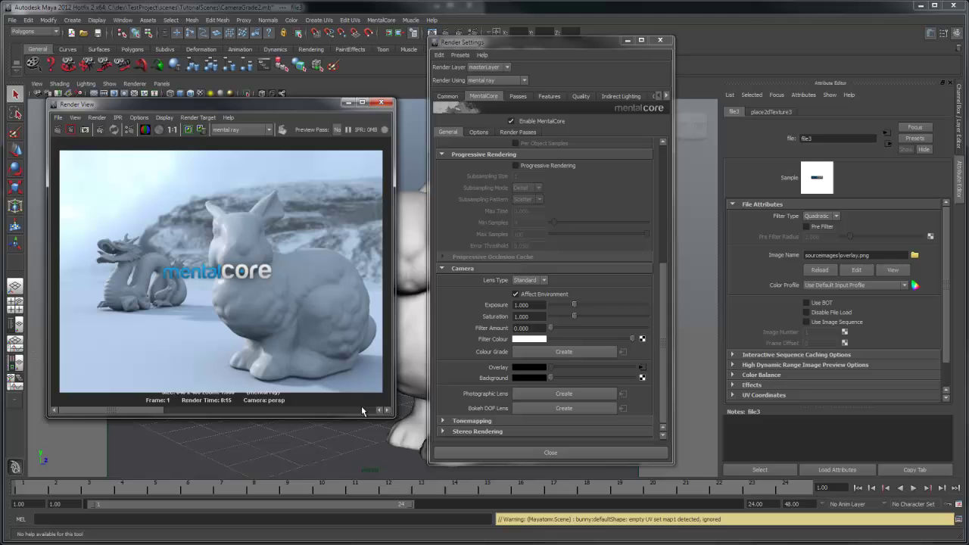
pyautogui.click(642, 376)
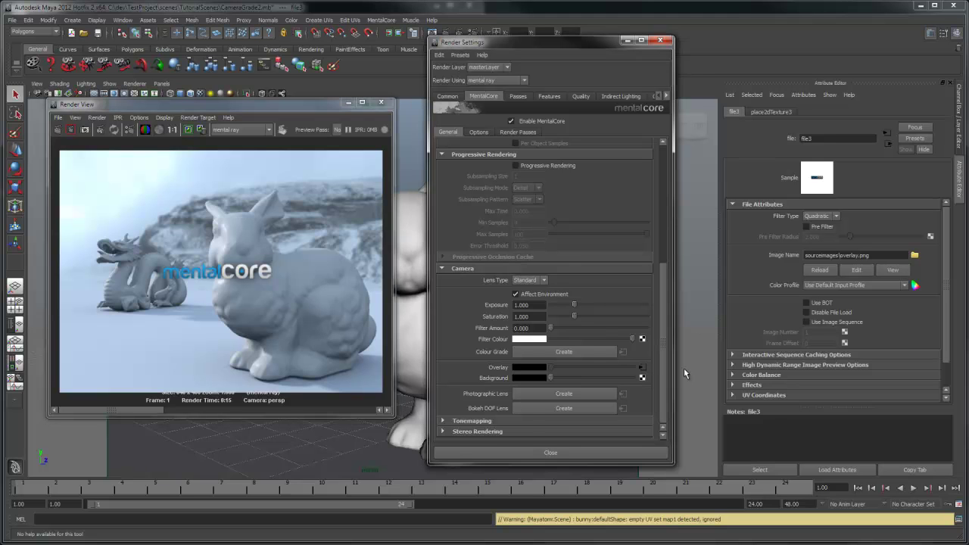
# Step: Map a Checker texture to the camera Background and create a Core Environment
pyautogui.click(434, 262)
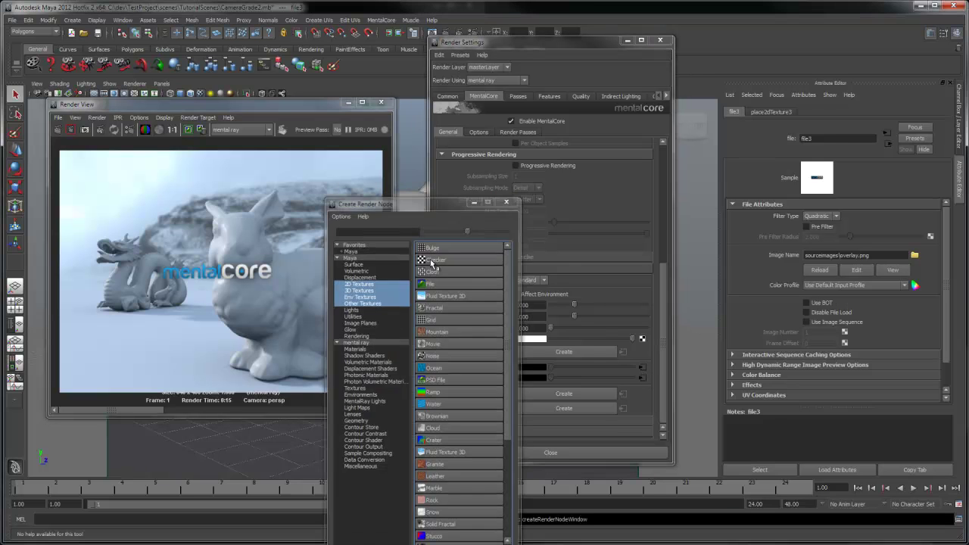
pyautogui.scroll(6, 587, 158)
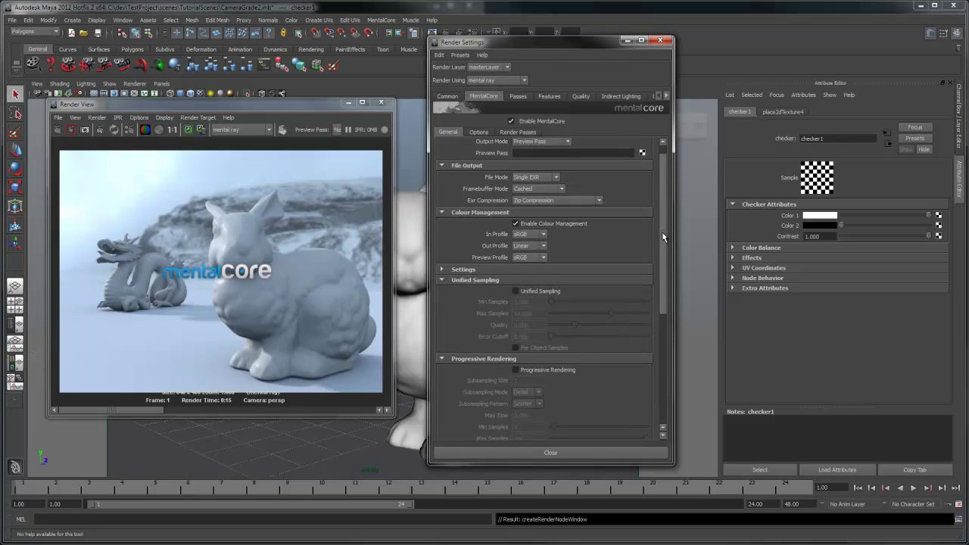
pyautogui.click(478, 132)
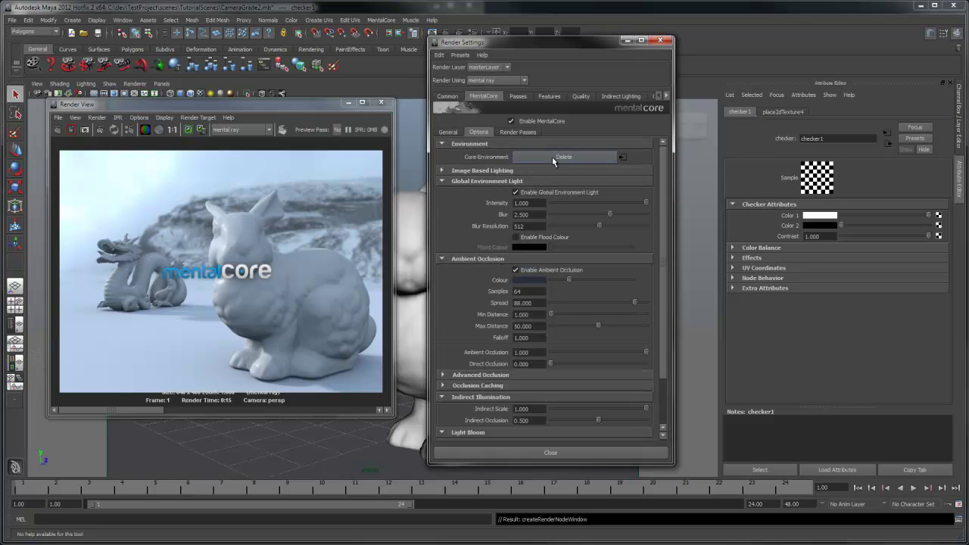
pyautogui.click(624, 157)
# Step: Render with Primary Environment disabled to show the checker background, then re-enable it
pyautogui.click(782, 226)
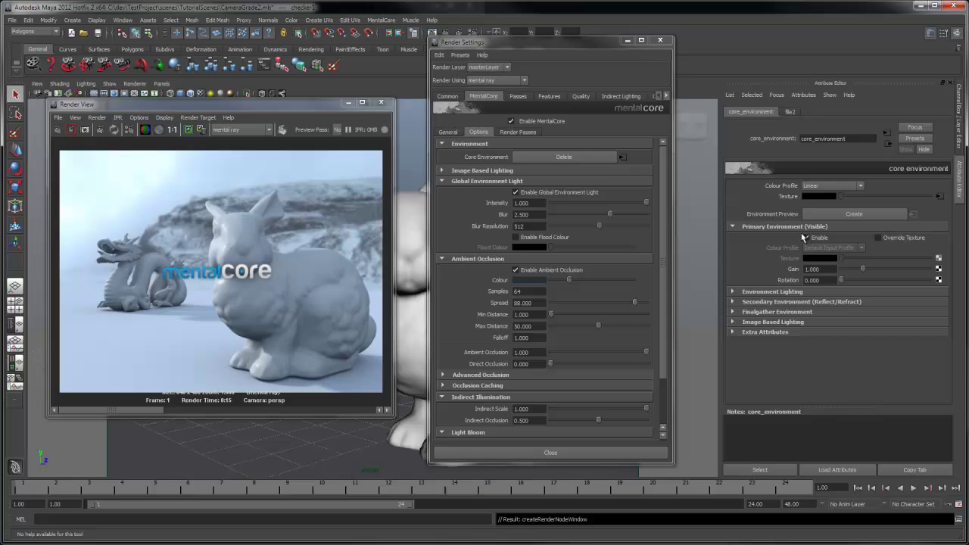
pyautogui.click(807, 237)
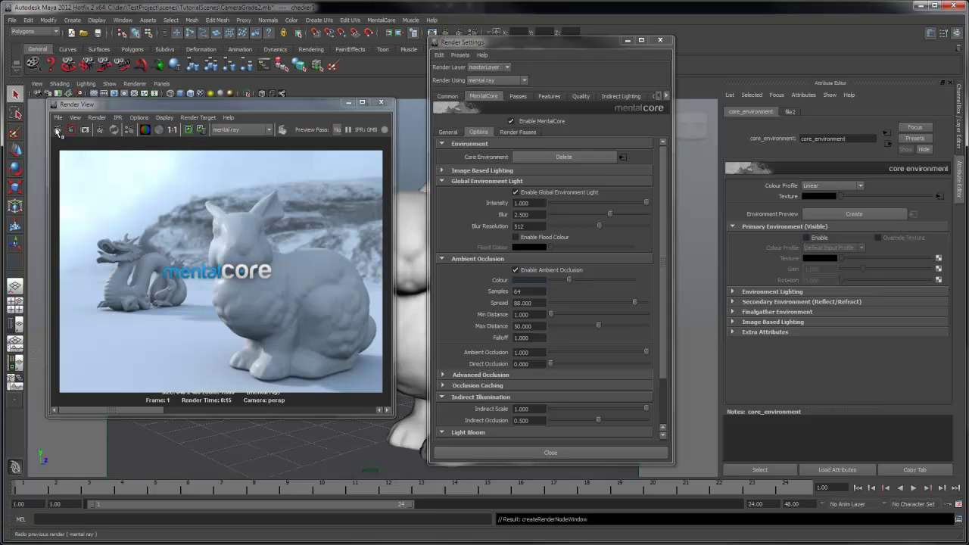
pyautogui.click(57, 130)
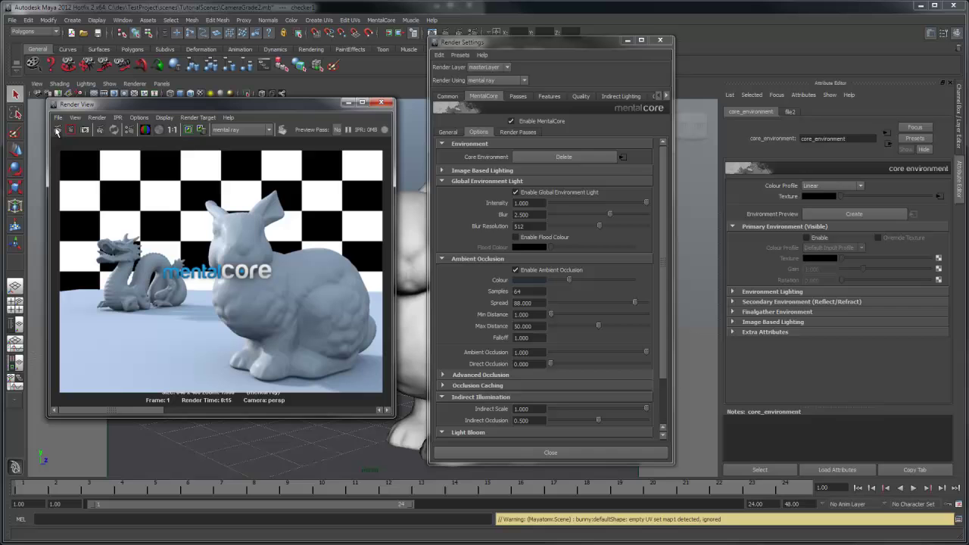
pyautogui.click(807, 238)
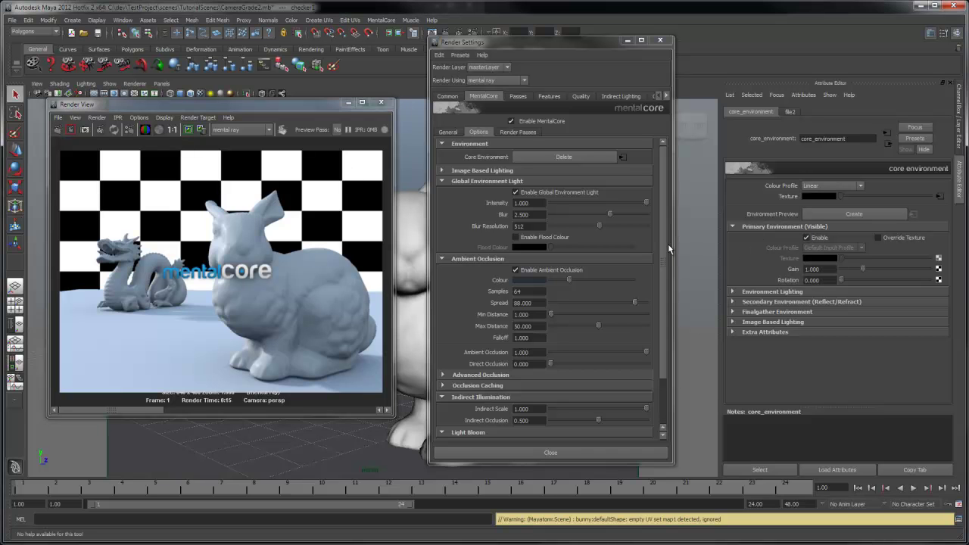
pyautogui.click(445, 131)
# Step: Break the connections of the Overlay logo image and the Background checker texture
pyautogui.moveTo(664, 212); pyautogui.dragTo(676, 388)
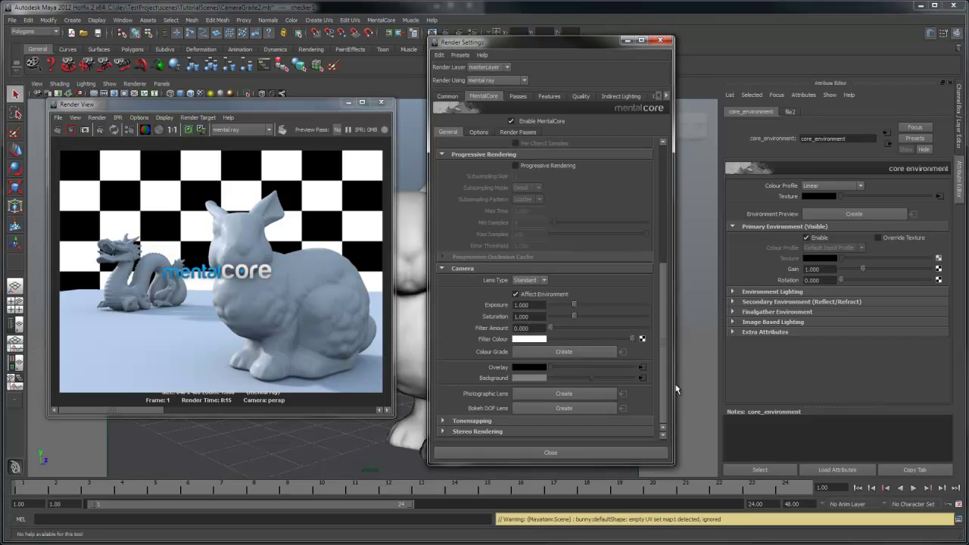
pyautogui.rightClick(502, 370)
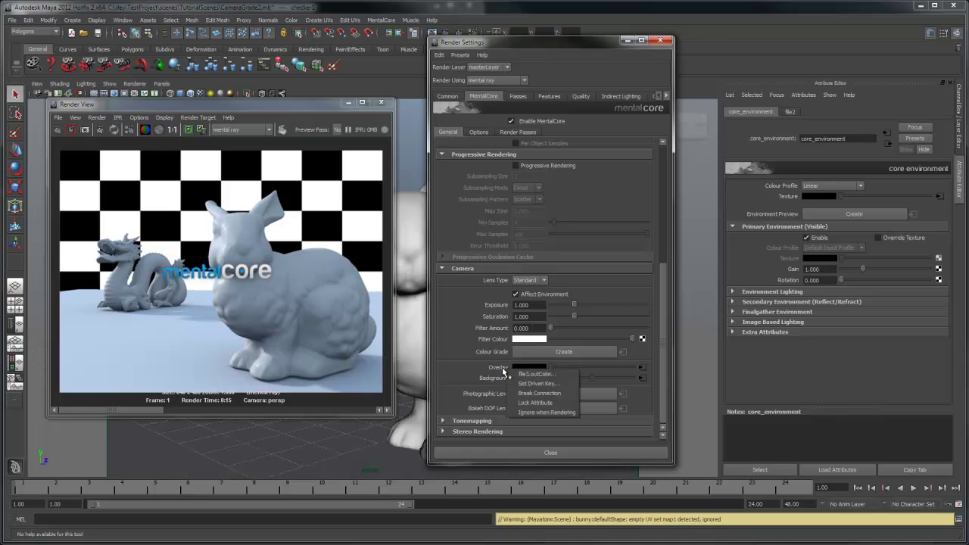
pyautogui.click(534, 393)
pyautogui.rightClick(499, 377)
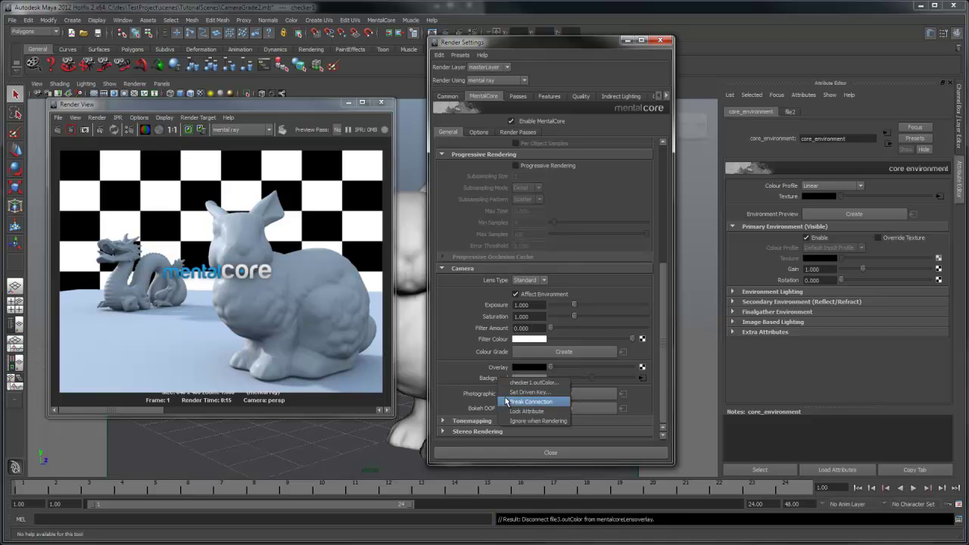
pyautogui.click(506, 401)
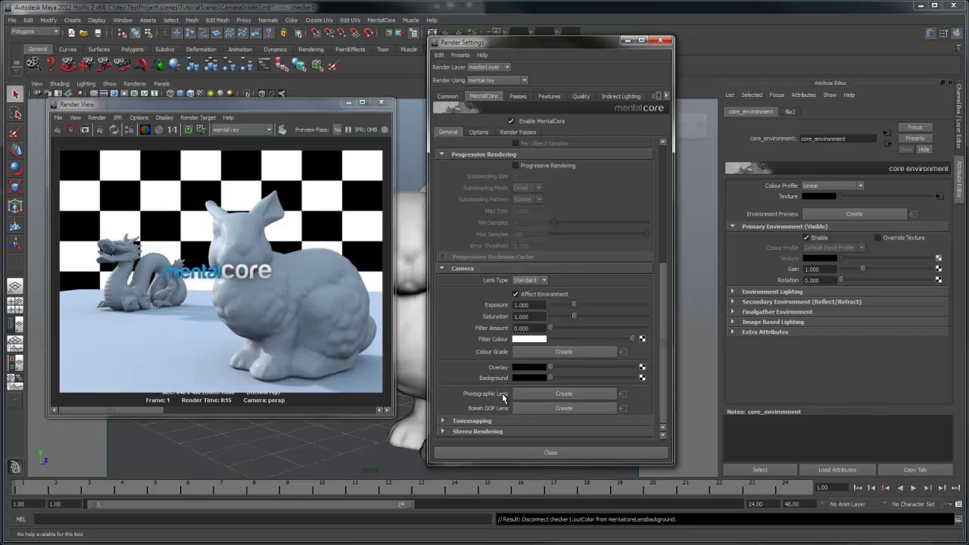
# Step: Create a Photographic Lens with Cm 2 Factor 2 and vignetting about 7.9, then re-render
pyautogui.click(551, 393)
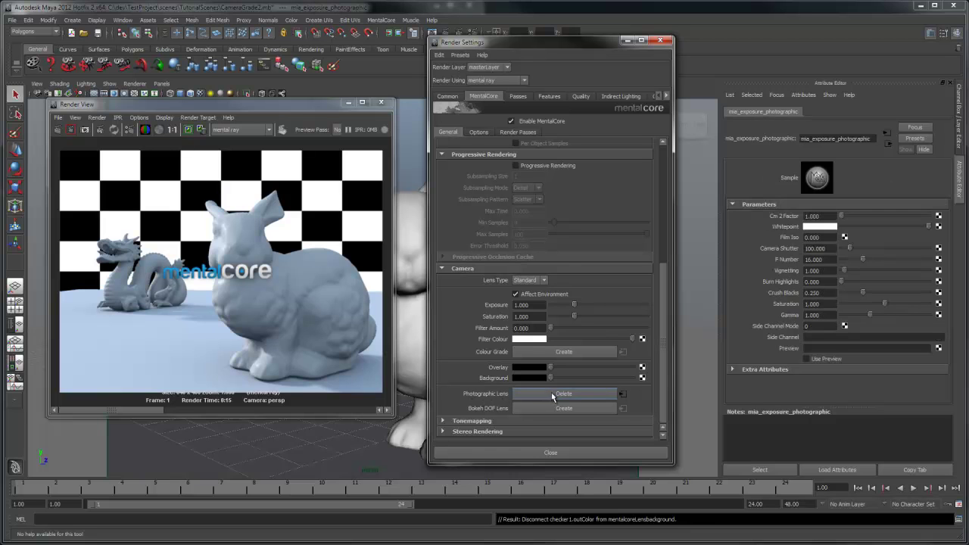
pyautogui.click(813, 217)
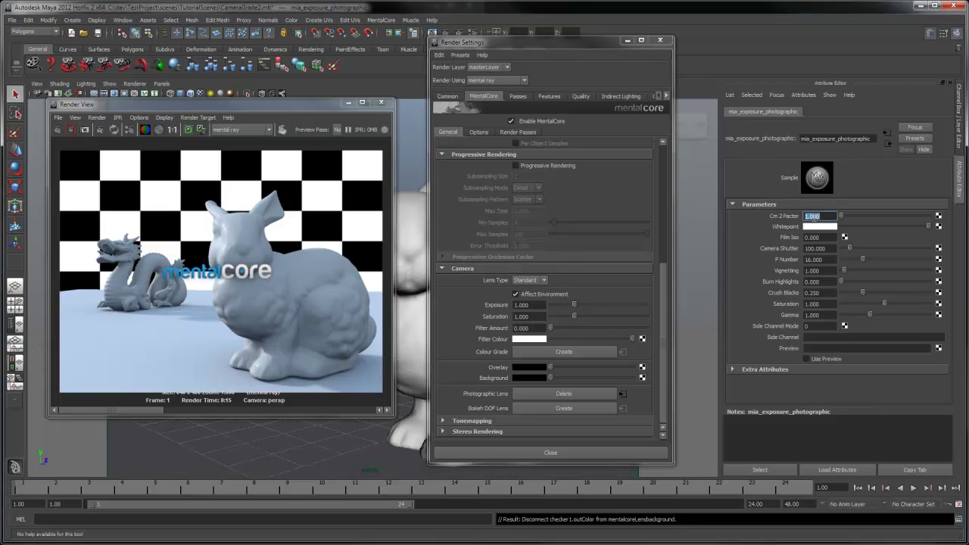
pyautogui.write('2')
pyautogui.press('Return')
pyautogui.moveTo(843, 270); pyautogui.dragTo(869, 280)
pyautogui.click(57, 132)
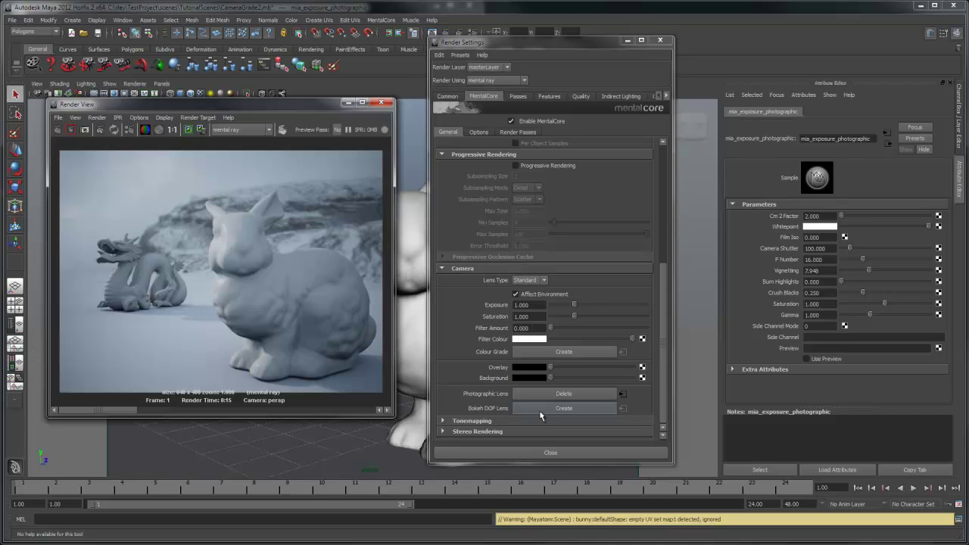
# Step: Create a Bokeh DOF Lens with Plane 11, Radius 0.2, Samples 8, Blade Count 5, then render
pyautogui.click(540, 410)
pyautogui.click(815, 225)
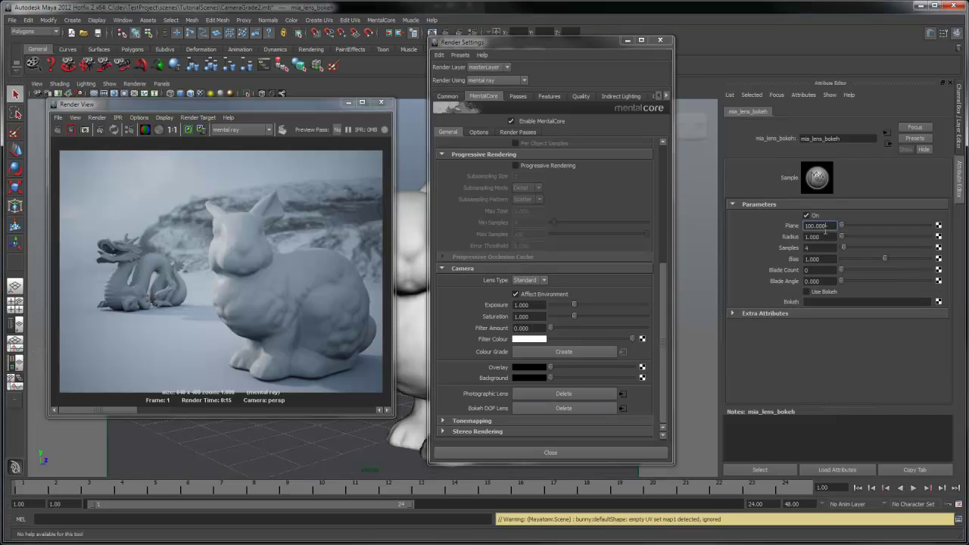
pyautogui.write('11')
pyautogui.click(823, 236)
pyautogui.write('0.2')
pyautogui.click(825, 247)
pyautogui.click(822, 270)
pyautogui.write('5')
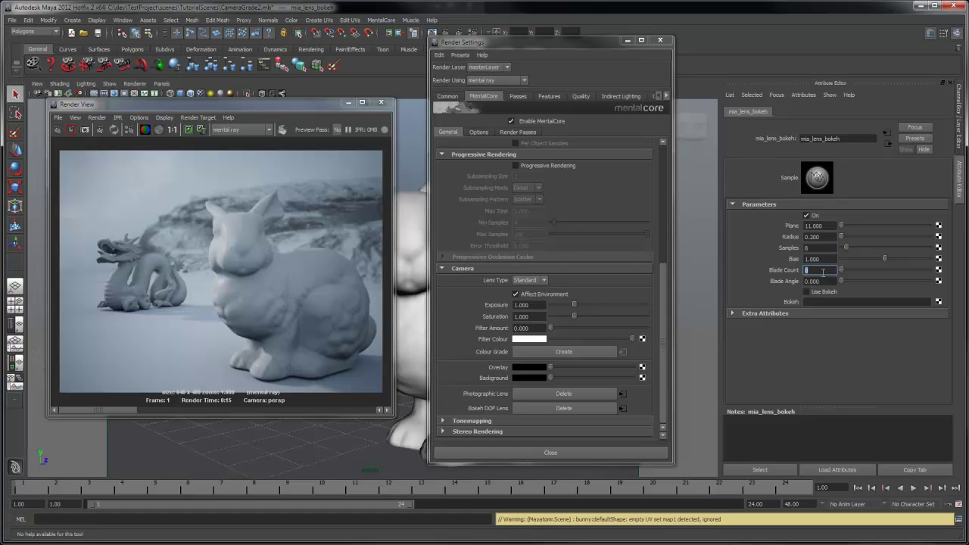
pyautogui.click(56, 130)
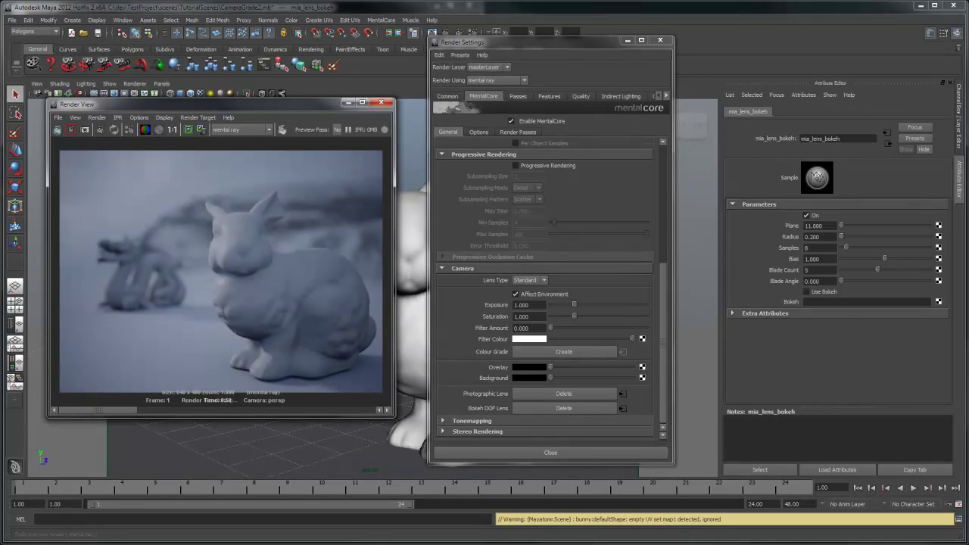